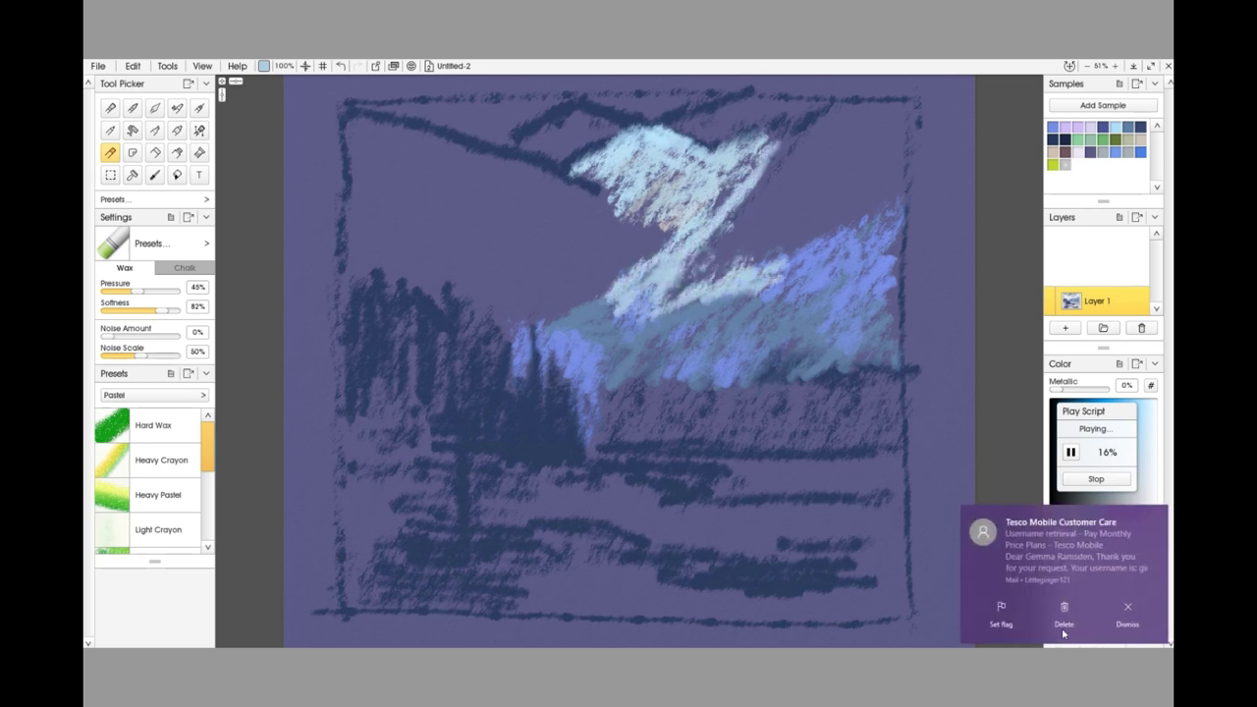
Dismiss the incoming mail notification while the crayon landscape script plays back.
click(1061, 627)
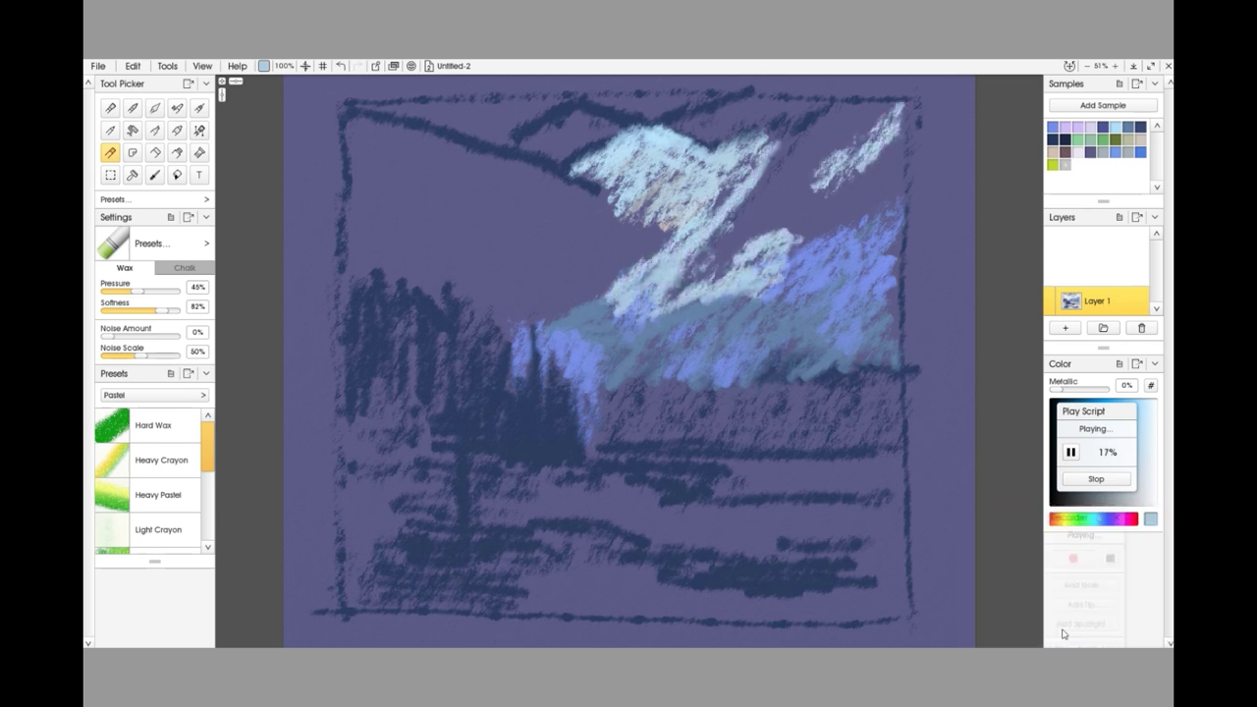